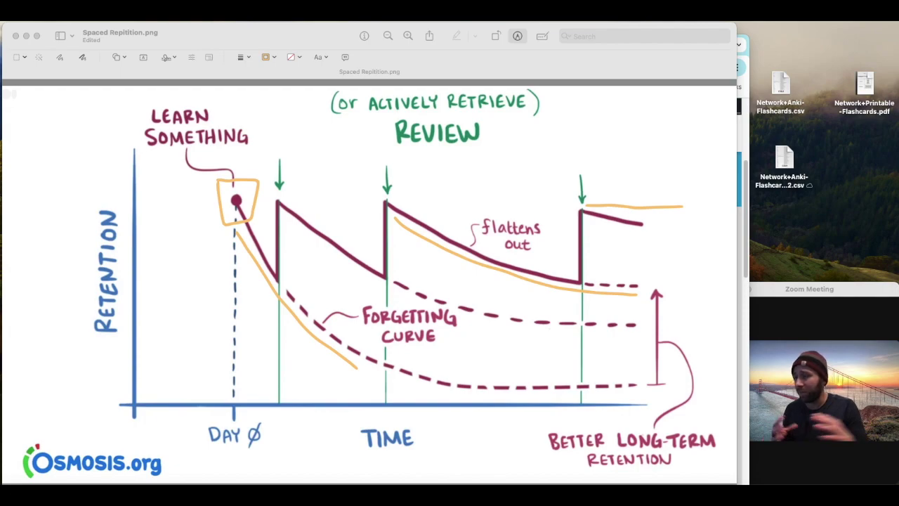
Step: Undo all the orange freehand markings on the spaced repetition graph
{"action": "left_click", "coordinate": [603, 374]}
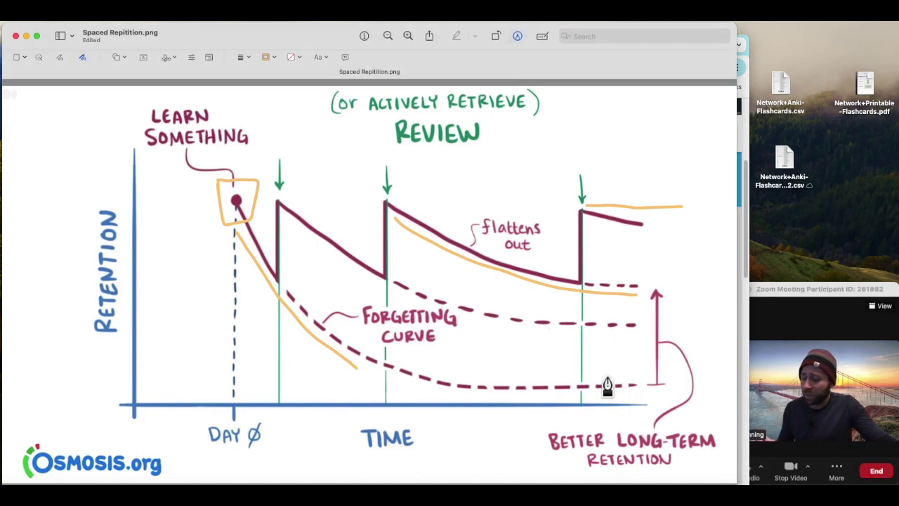
{"action": "key", "text": "super+z"}
{"action": "key", "text": "super+z"}
{"action": "key", "text": "super+z"}
{"action": "key", "text": "super+z"}
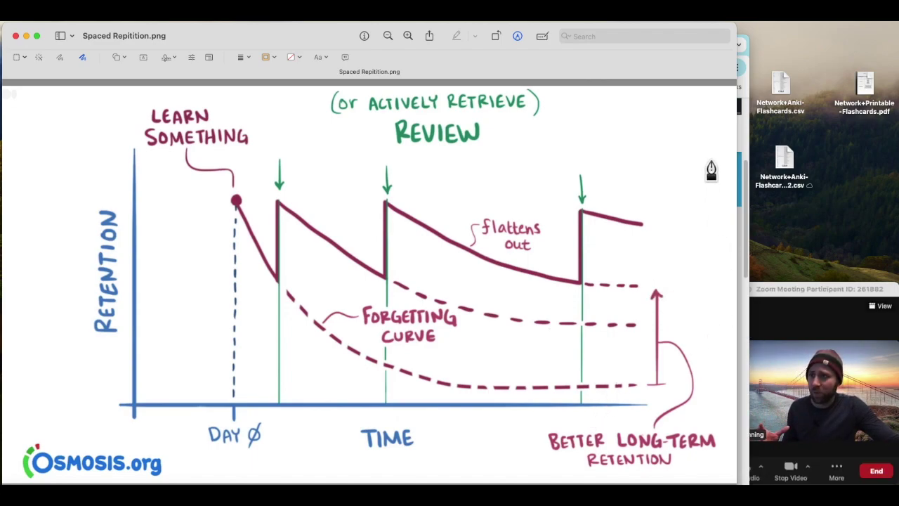
Step: Switch to Chrome and look through the spacing repetitions article down to its reference list, returning to the Network+ downloads page
{"action": "left_click", "coordinate": [743, 63]}
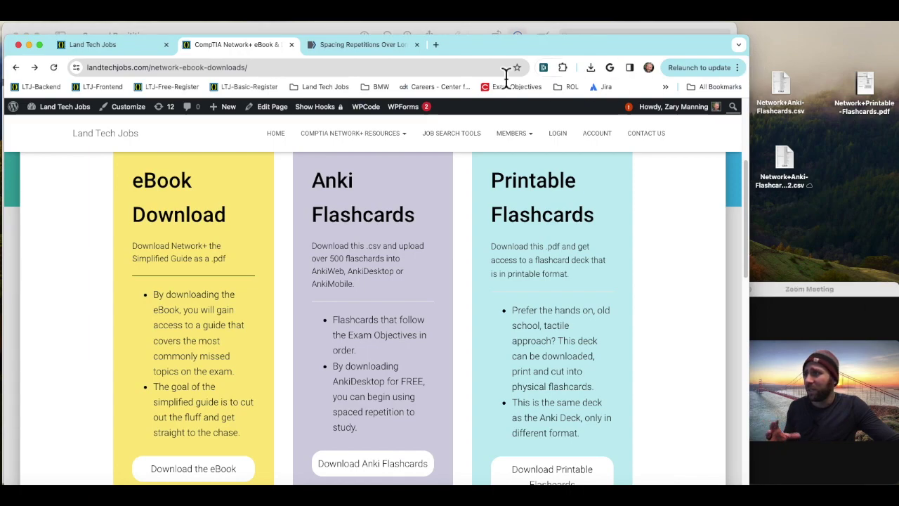
{"action": "left_click", "coordinate": [363, 45]}
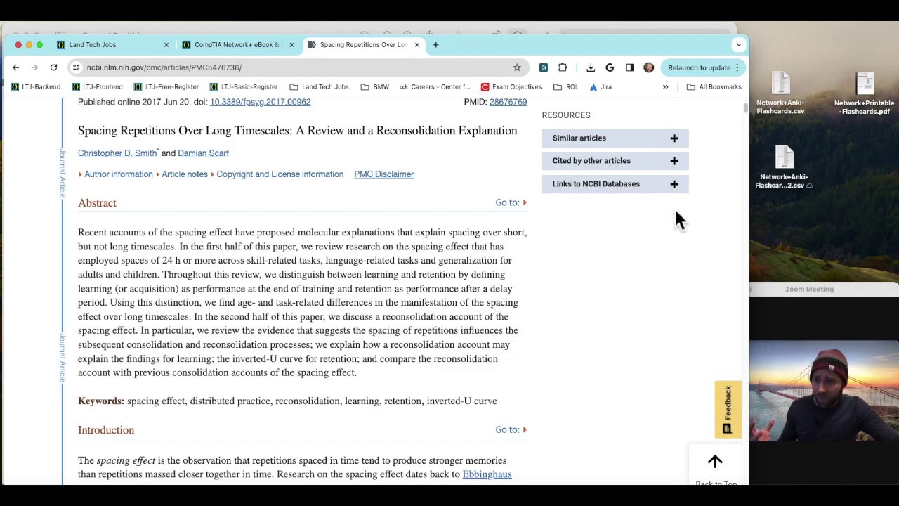
{"action": "left_click_drag", "start_coordinate": [745, 121], "coordinate": [743, 396]}
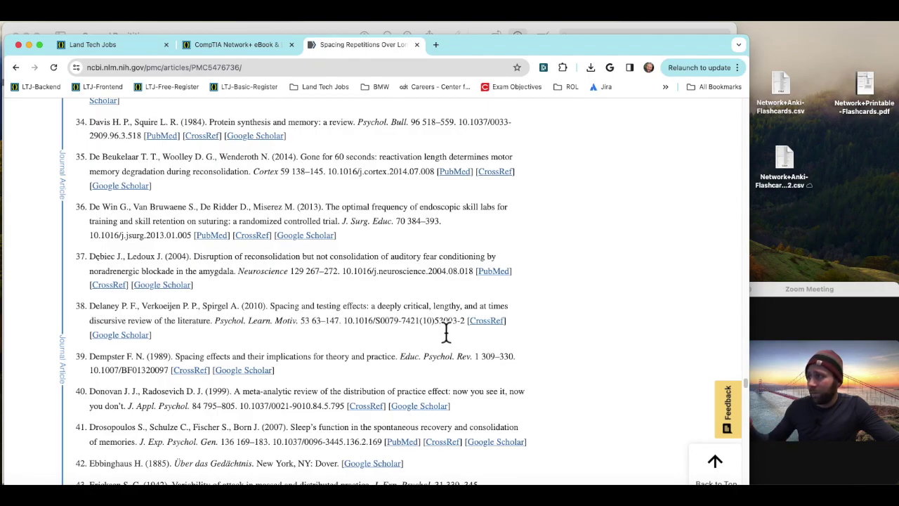
{"action": "scroll", "coordinate": [444, 337], "scroll_direction": "down", "scroll_amount": 10}
{"action": "scroll", "coordinate": [445, 328], "scroll_direction": "down", "scroll_amount": 20}
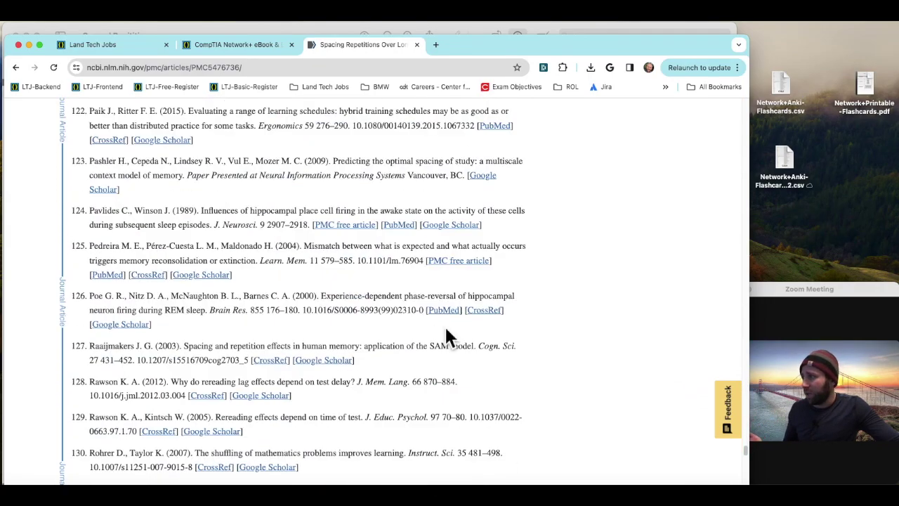
{"action": "scroll", "coordinate": [444, 326], "scroll_direction": "down", "scroll_amount": 5}
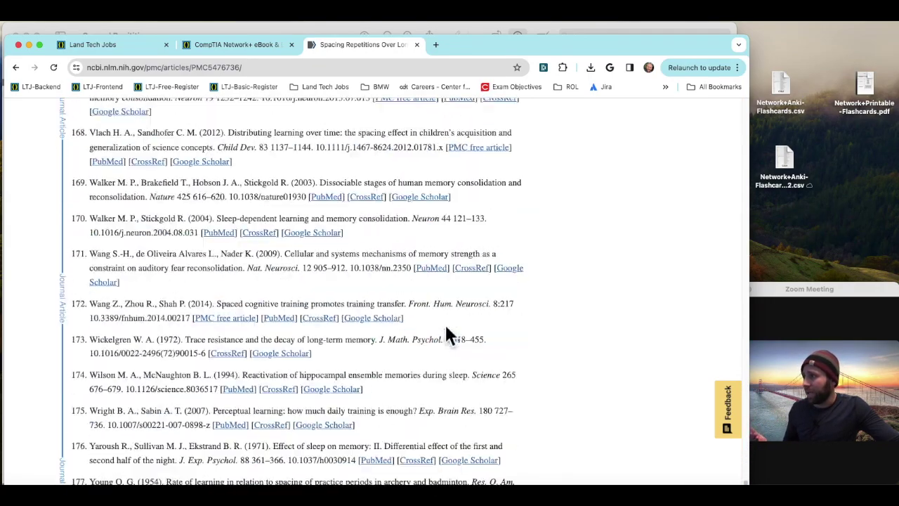
{"action": "left_click", "coordinate": [255, 48]}
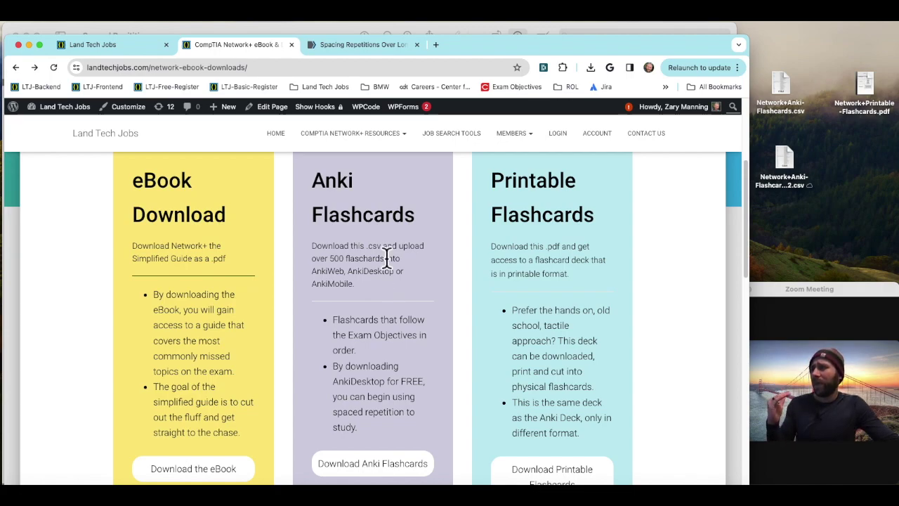
Step: Switch to the Spaced Repitition.png image in Preview and mark the first forgetting curve's starting point, drop and flat end with orange freehand strokes
{"action": "left_click", "coordinate": [573, 32]}
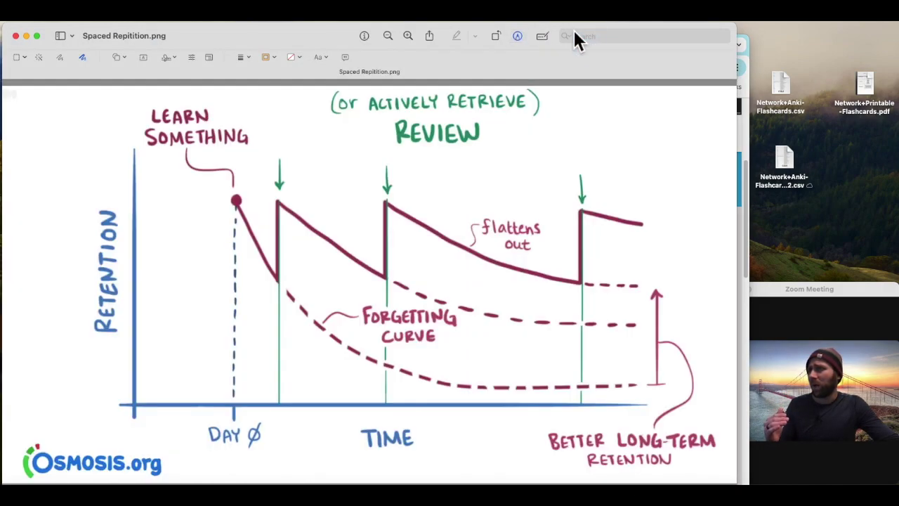
{"action": "left_click", "coordinate": [219, 198]}
{"action": "mouse_move", "coordinate": [224, 208]}
{"action": "left_mouse_down"}
{"action": "mouse_move", "coordinate": [223, 217]}
{"action": "mouse_move", "coordinate": [261, 215]}
{"action": "mouse_move", "coordinate": [238, 182]}
{"action": "mouse_move", "coordinate": [218, 190]}
{"action": "left_mouse_up"}
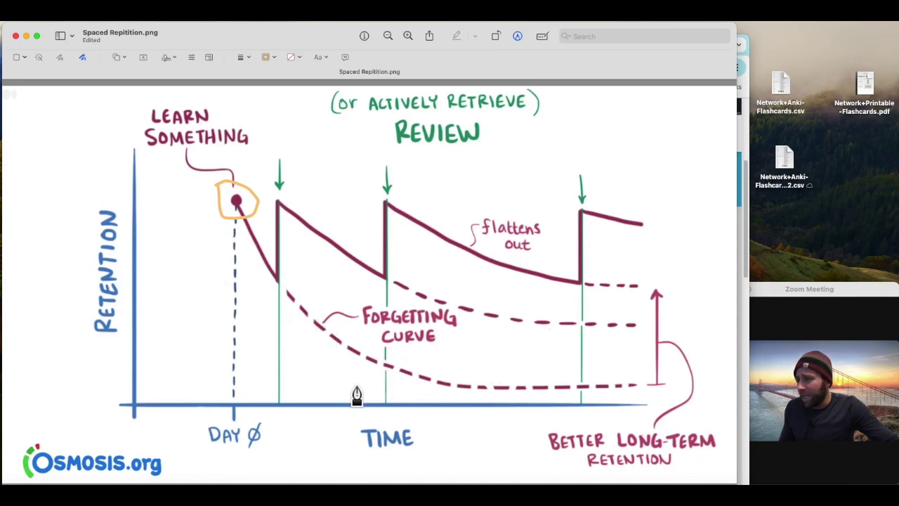
{"action": "left_click_drag", "start_coordinate": [243, 227], "coordinate": [261, 295]}
{"action": "left_click_drag", "start_coordinate": [276, 336], "coordinate": [323, 386]}
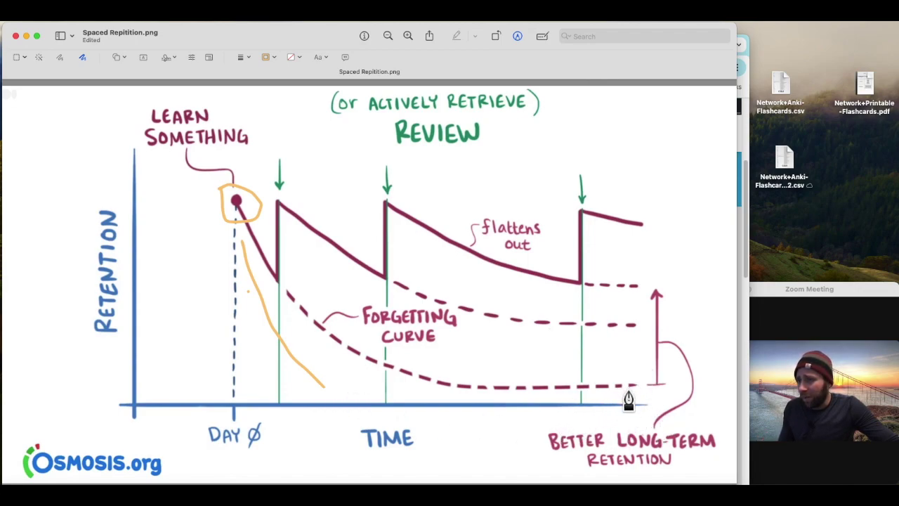
{"action": "mouse_move", "coordinate": [563, 386]}
{"action": "left_mouse_down"}
{"action": "mouse_move", "coordinate": [557, 396]}
{"action": "mouse_move", "coordinate": [647, 378]}
{"action": "mouse_move", "coordinate": [555, 373]}
{"action": "left_mouse_up"}
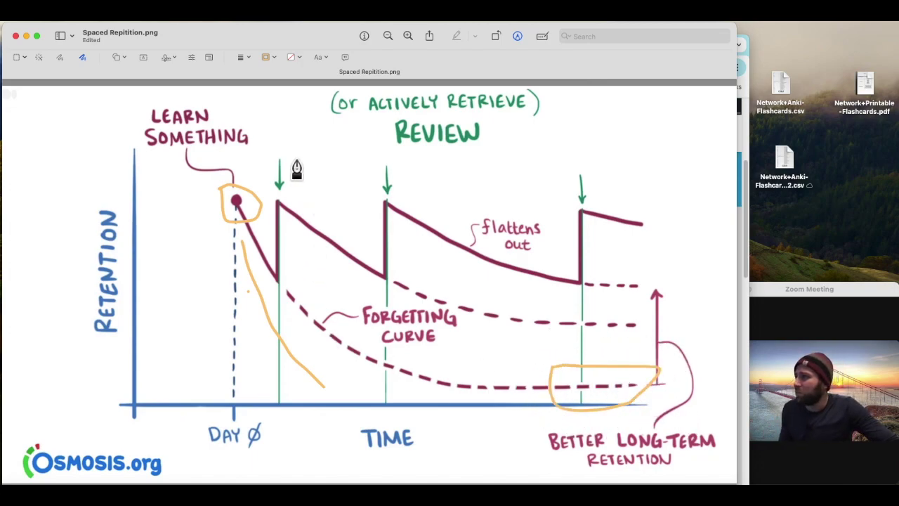
Step: Add orange strokes marking the first review arrow, the middle dashed curve's end and the curves following the second and third reviews
{"action": "mouse_move", "coordinate": [322, 140]}
{"action": "left_mouse_down"}
{"action": "mouse_move", "coordinate": [287, 167]}
{"action": "mouse_move", "coordinate": [300, 167]}
{"action": "left_mouse_up"}
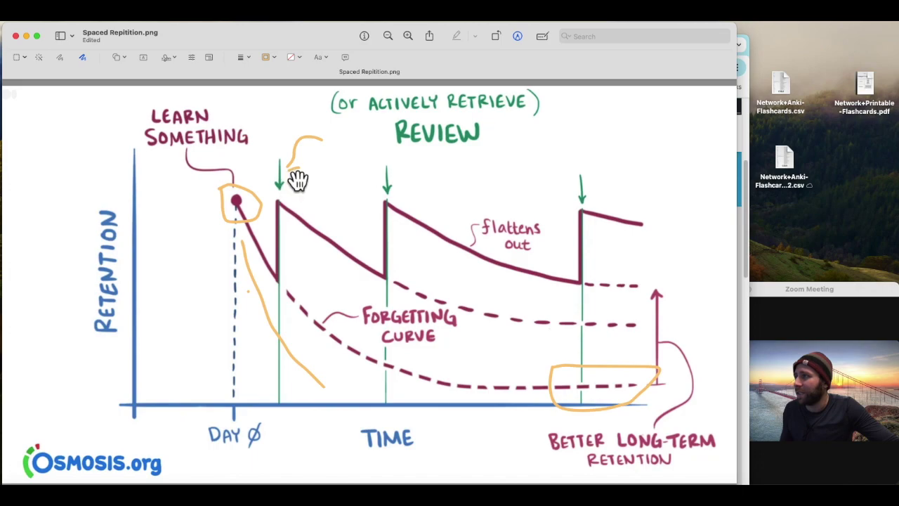
{"action": "left_click_drag", "start_coordinate": [283, 160], "coordinate": [287, 169]}
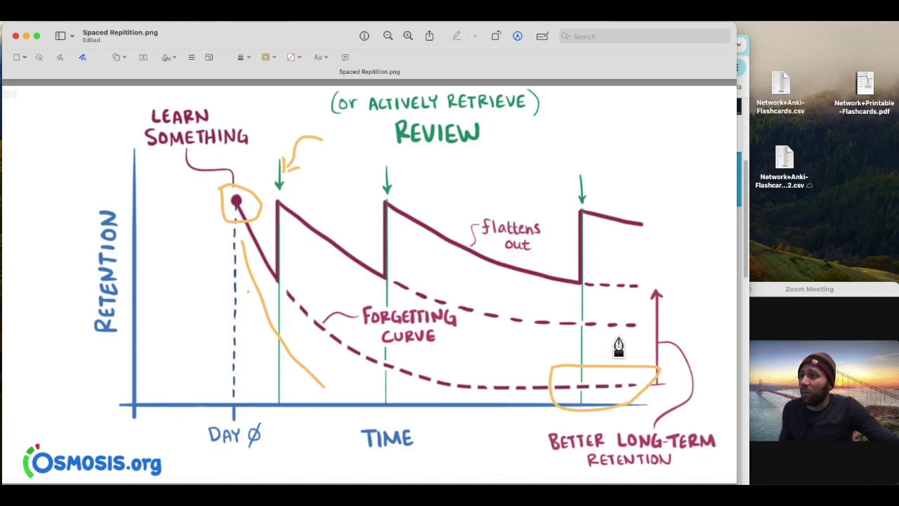
{"action": "mouse_move", "coordinate": [552, 303]}
{"action": "left_mouse_down"}
{"action": "mouse_move", "coordinate": [576, 325]}
{"action": "mouse_move", "coordinate": [642, 316]}
{"action": "mouse_move", "coordinate": [568, 315]}
{"action": "left_mouse_up"}
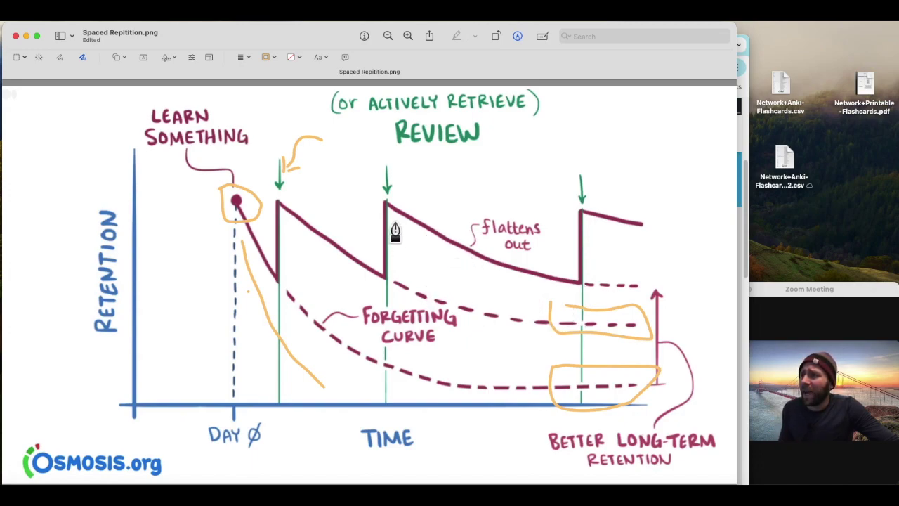
{"action": "mouse_move", "coordinate": [391, 222]}
{"action": "left_mouse_down"}
{"action": "mouse_move", "coordinate": [432, 255]}
{"action": "mouse_move", "coordinate": [498, 267]}
{"action": "mouse_move", "coordinate": [550, 294]}
{"action": "left_mouse_up"}
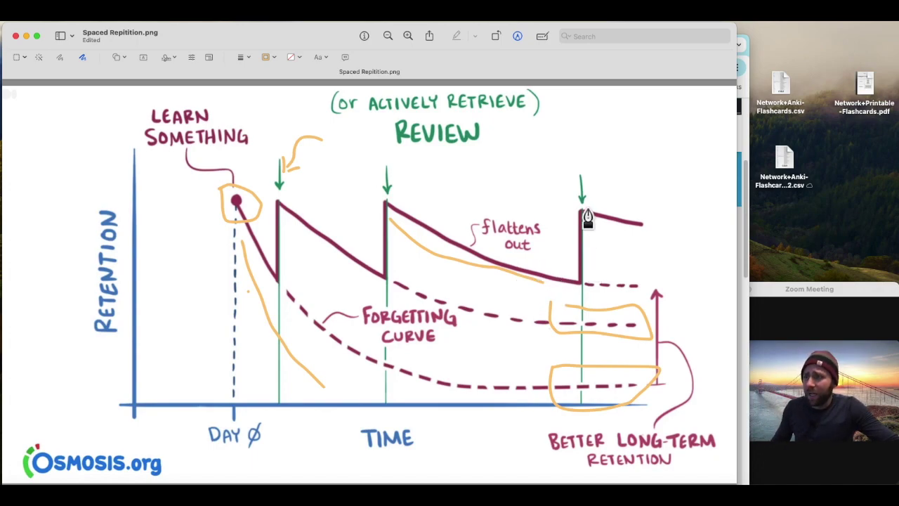
{"action": "left_click_drag", "start_coordinate": [584, 207], "coordinate": [669, 206]}
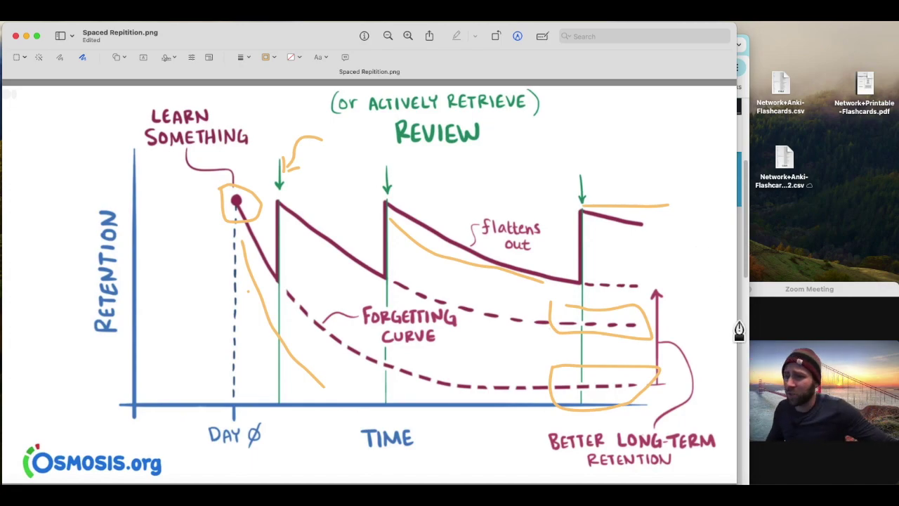
Step: Switch to Anki and open Network+Anki-Flashcards 2.csv from the Desktop for import
{"action": "key", "text": "super+Tab"}
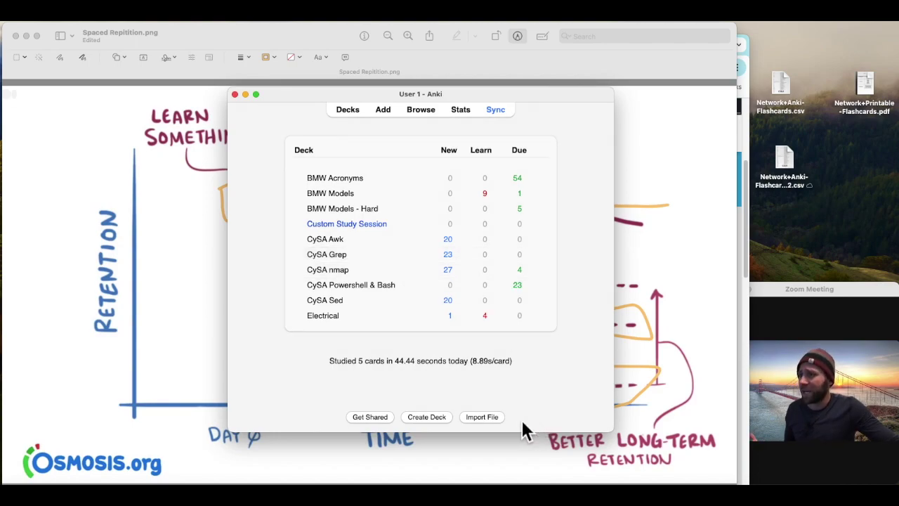
{"action": "left_click", "coordinate": [497, 421]}
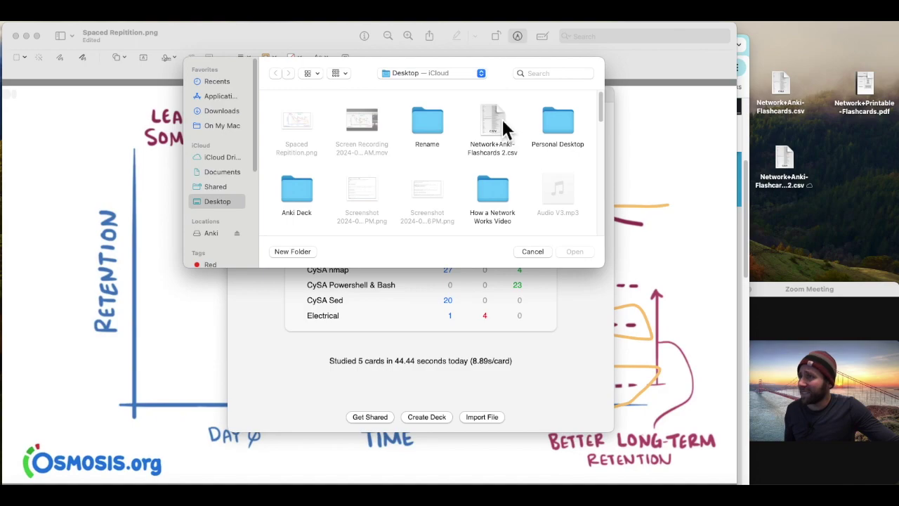
{"action": "left_click", "coordinate": [500, 123]}
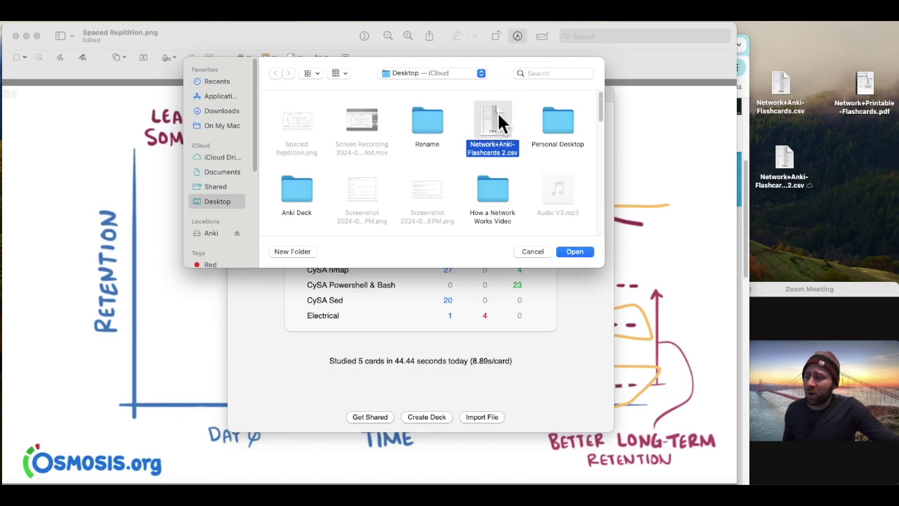
{"action": "left_click", "coordinate": [582, 254]}
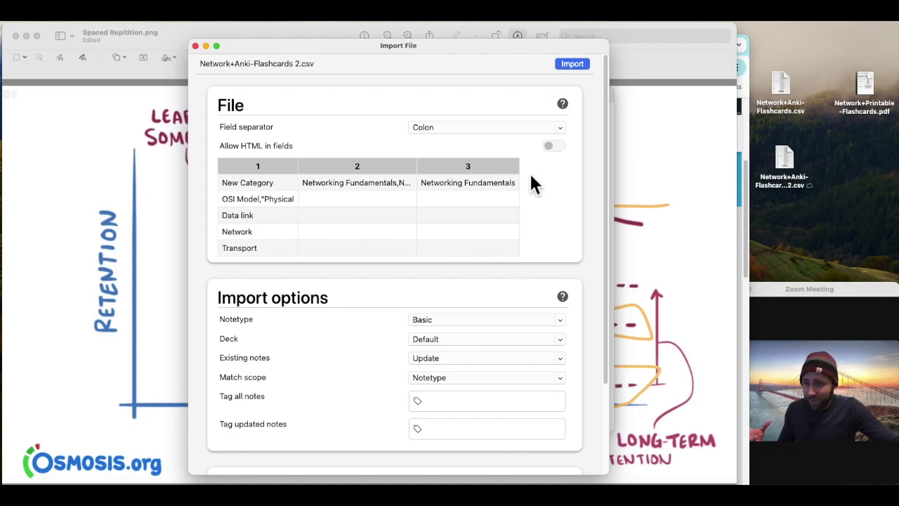
Step: Set the import's field separator to Comma
{"action": "left_click", "coordinate": [562, 129]}
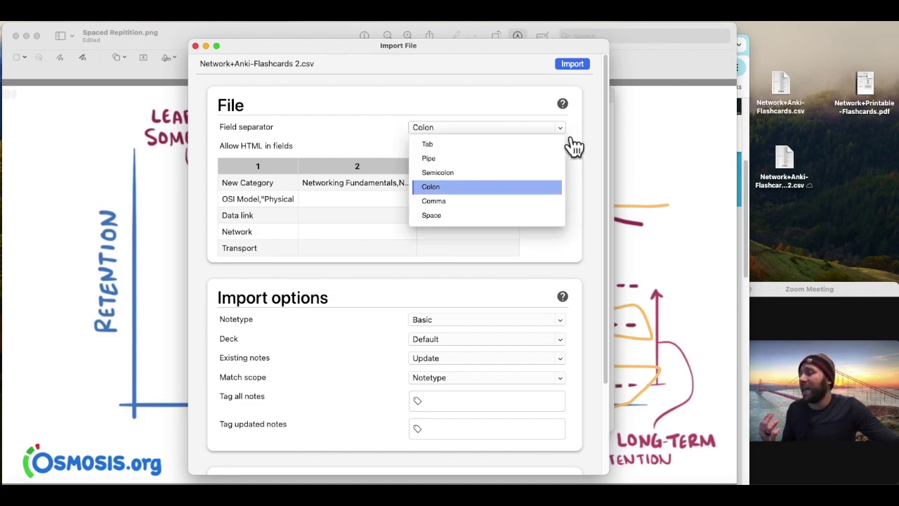
{"action": "left_click", "coordinate": [562, 204]}
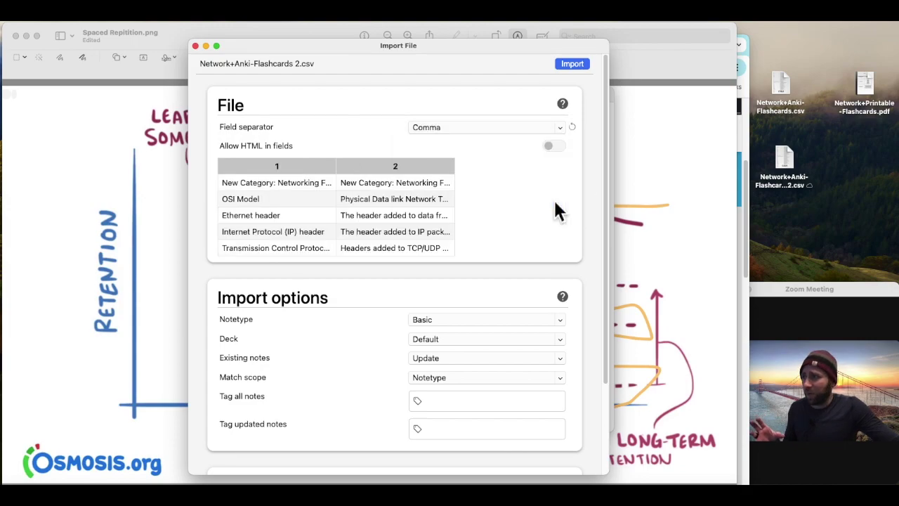
{"action": "left_click", "coordinate": [570, 130]}
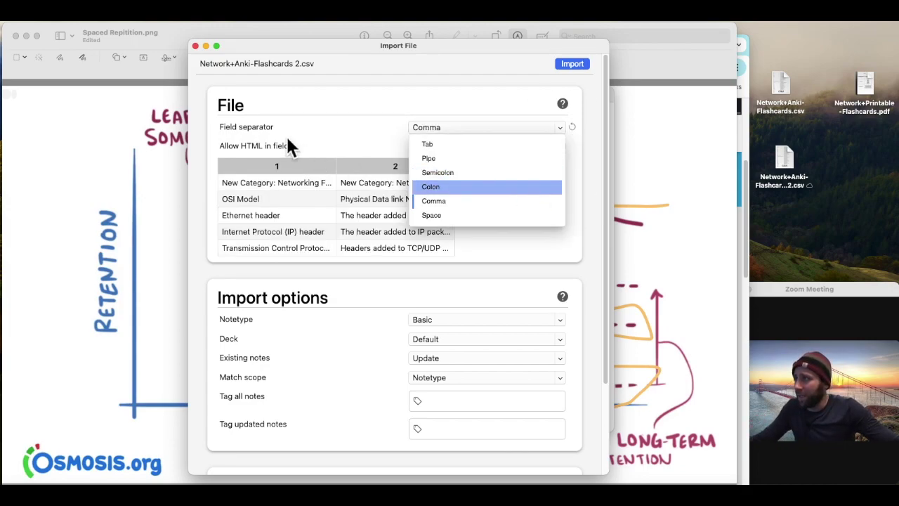
{"action": "left_click", "coordinate": [442, 204]}
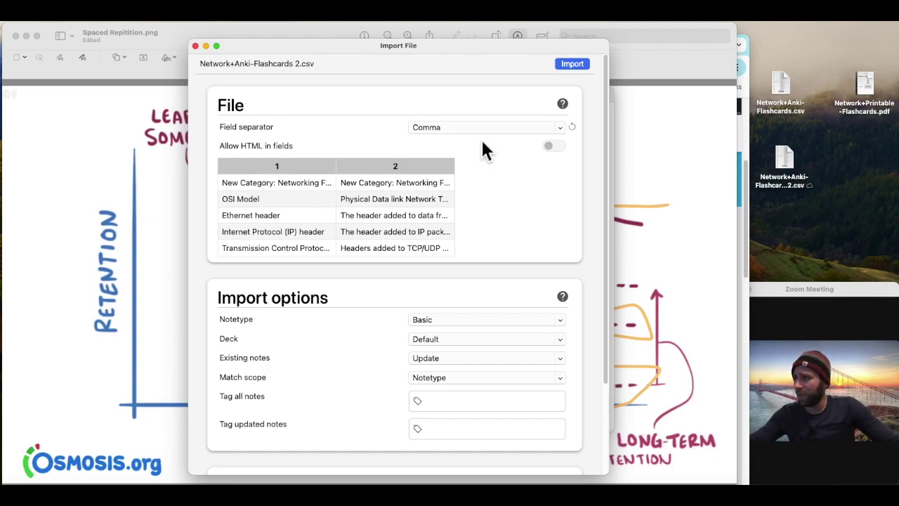
Step: Import the flashcards into the Default deck with the Basic notetype and close the import summary
{"action": "left_click", "coordinate": [561, 341]}
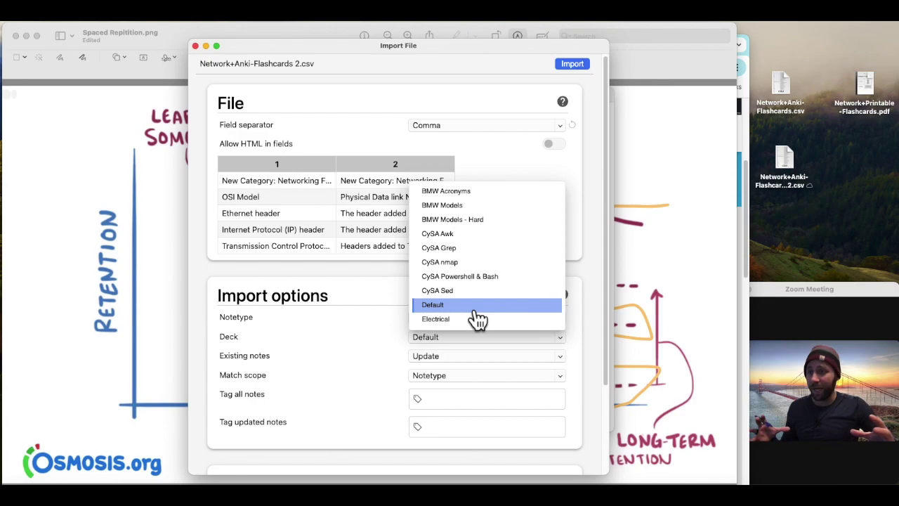
{"action": "left_click", "coordinate": [363, 292]}
{"action": "scroll", "coordinate": [363, 293], "scroll_direction": "down", "scroll_amount": 3}
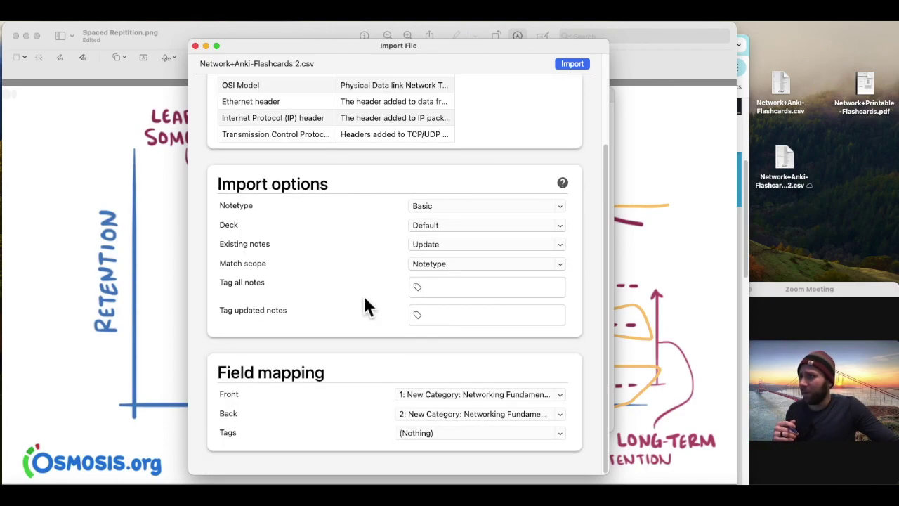
{"action": "scroll", "coordinate": [363, 301], "scroll_direction": "up", "scroll_amount": 3}
{"action": "left_click", "coordinate": [572, 65]}
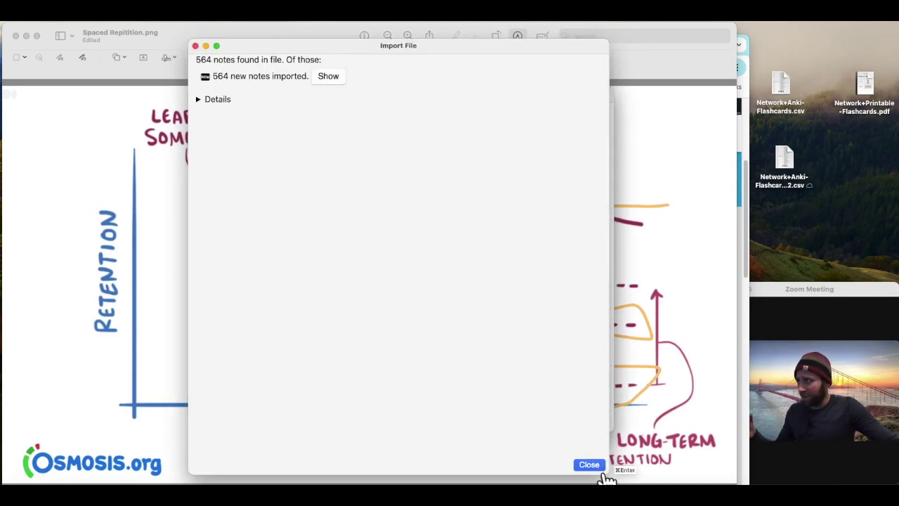
{"action": "left_click", "coordinate": [602, 470]}
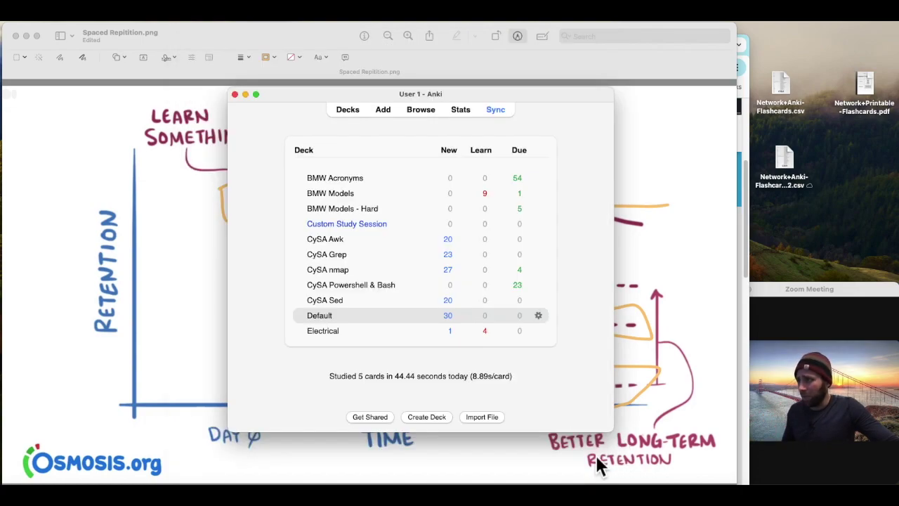
Step: Rename the Default deck as Network+
{"action": "left_click", "coordinate": [539, 315]}
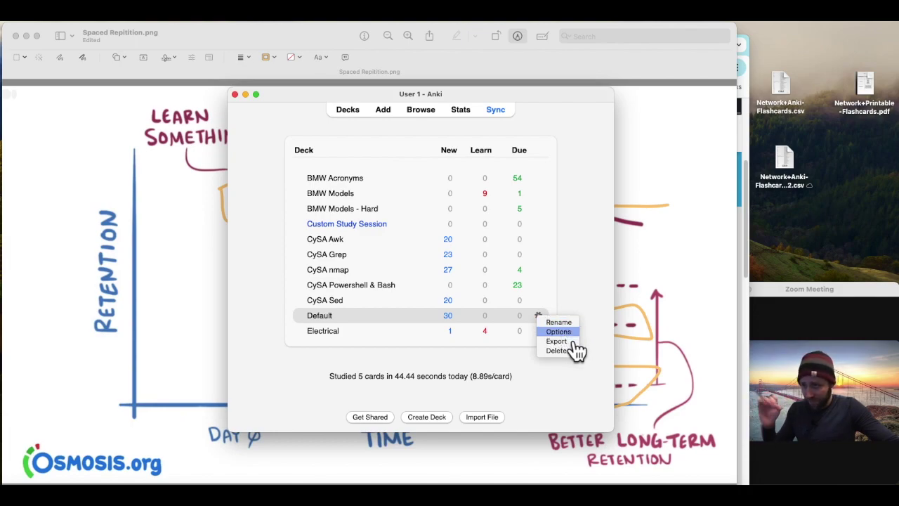
{"action": "left_click", "coordinate": [566, 323]}
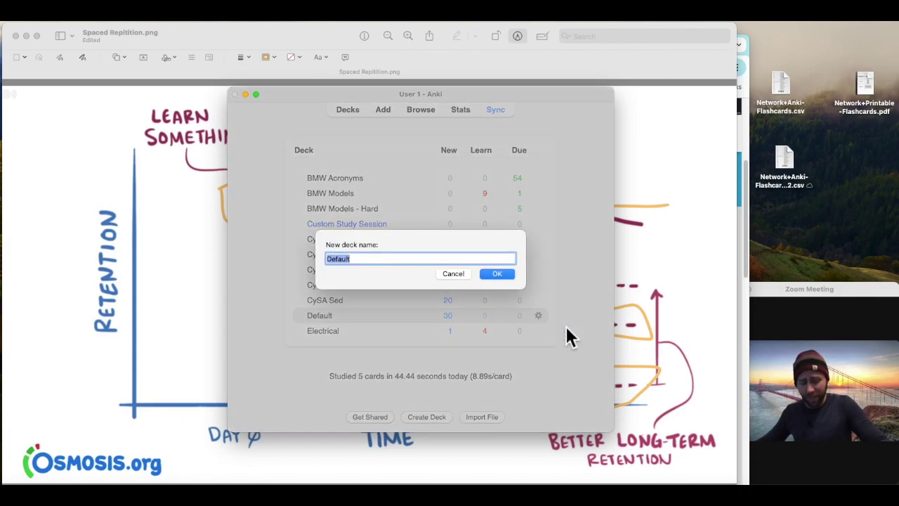
{"action": "key", "text": "BackSpace"}
{"action": "type", "text": "Network+"}
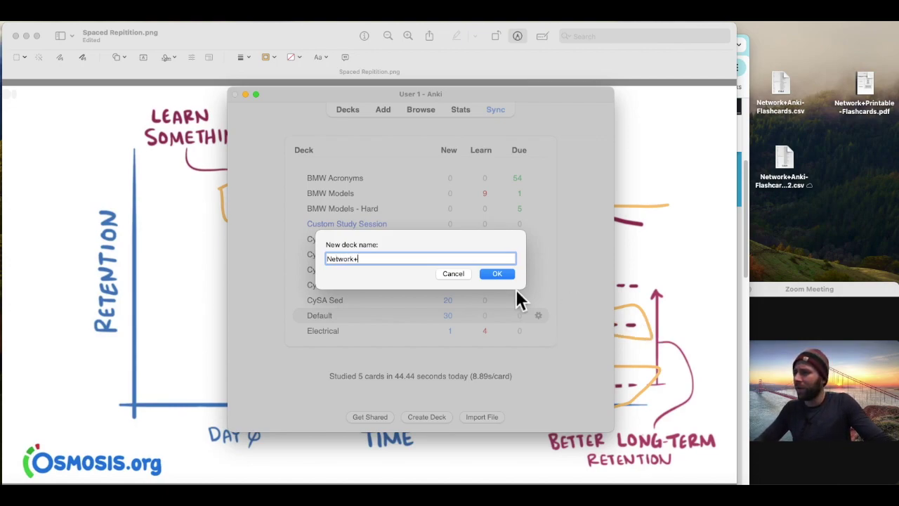
{"action": "left_click", "coordinate": [492, 273]}
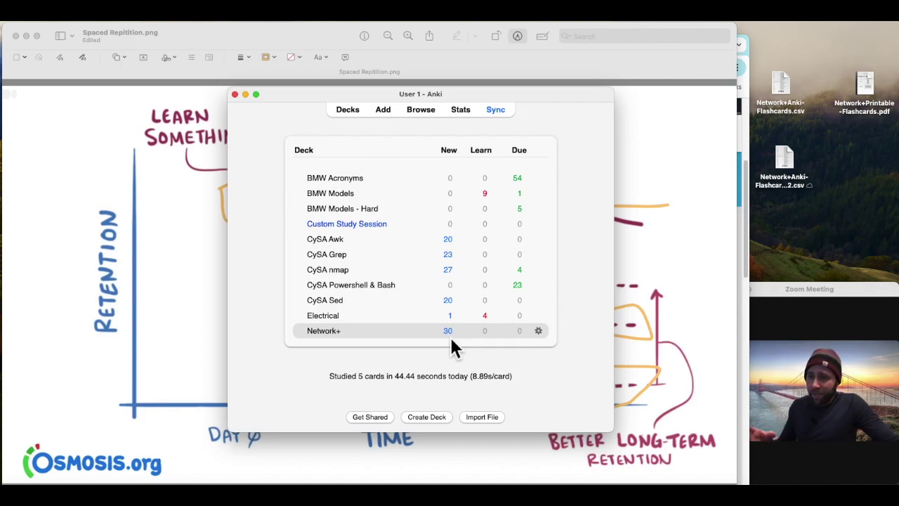
Step: Open the Network+ deck and start a study session
{"action": "left_click", "coordinate": [334, 335]}
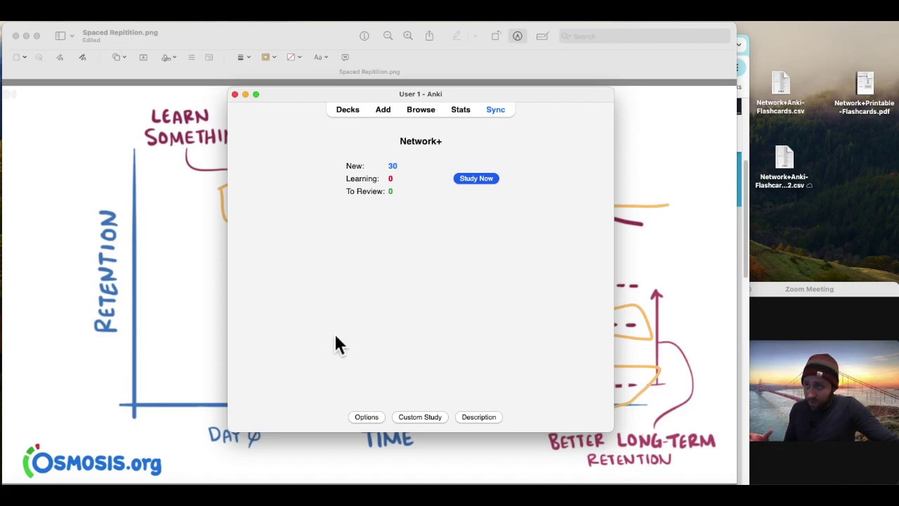
{"action": "left_click", "coordinate": [467, 180]}
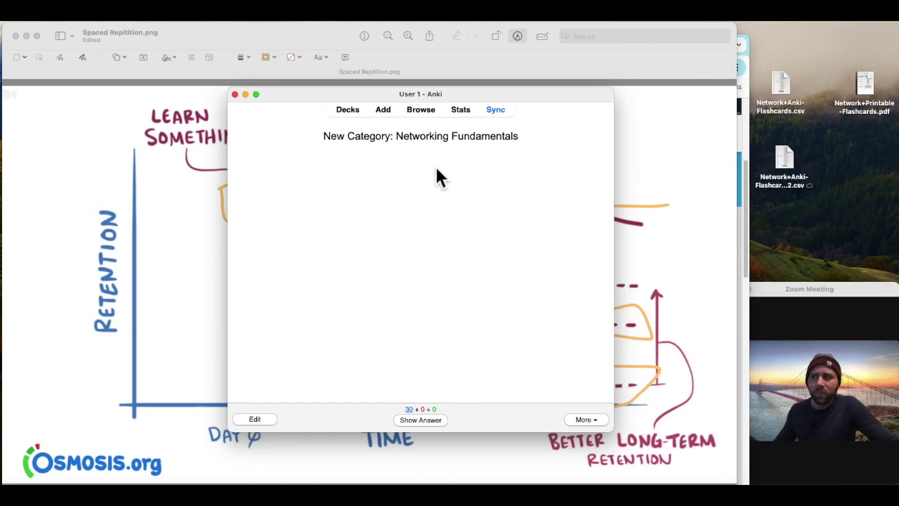
Step: Rate the Networking Fundamentals category card as Easy and reveal the OSI Model card's answer before closing Anki
{"action": "left_click", "coordinate": [428, 420]}
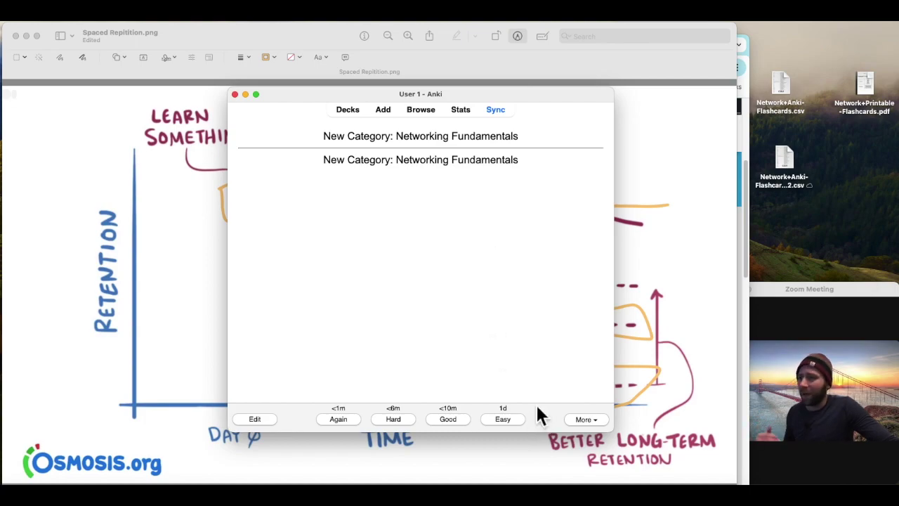
{"action": "left_click", "coordinate": [504, 419]}
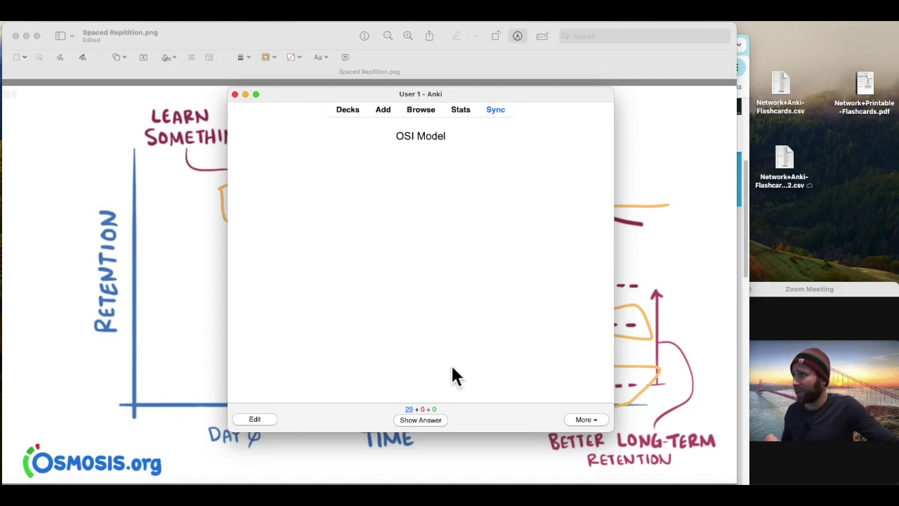
{"action": "left_click", "coordinate": [444, 420]}
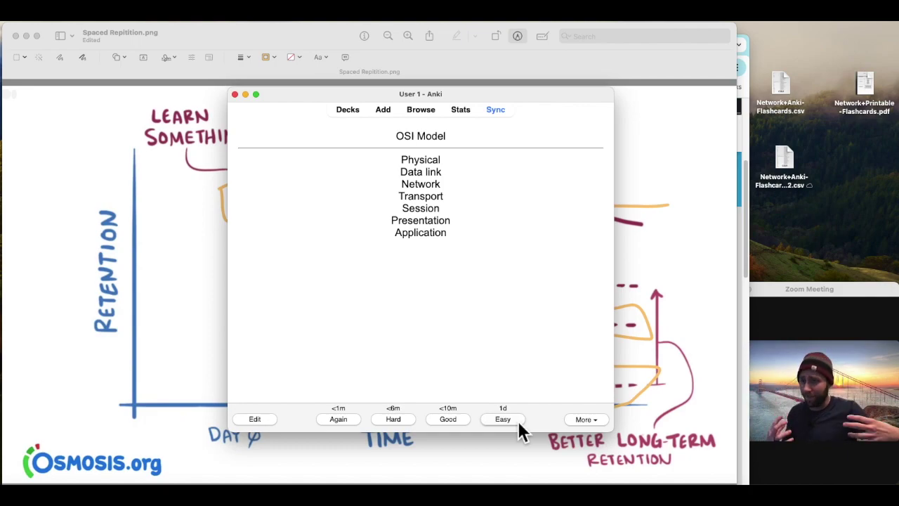
{"action": "left_click", "coordinate": [235, 95]}
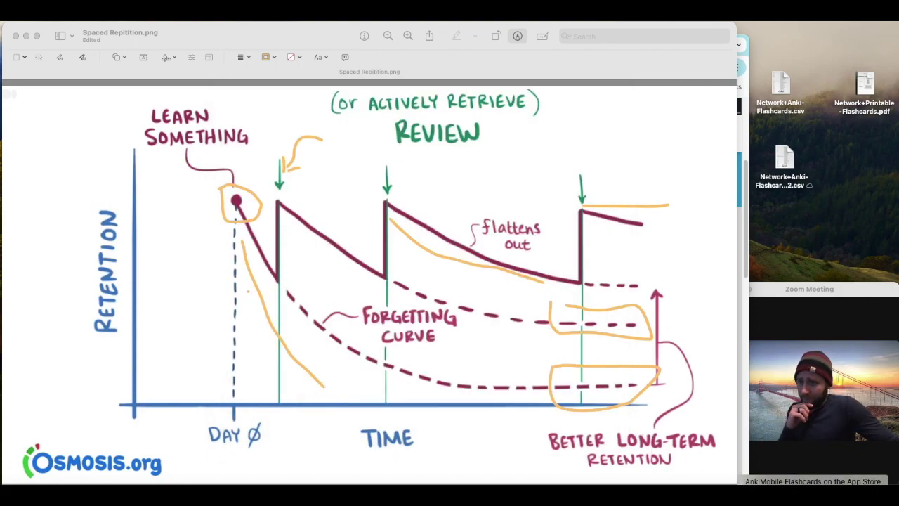
Step: View the AnkiMobile Flashcards App Store page and the AnkiWeb deck list, and minimize both browser windows
{"action": "left_click", "coordinate": [802, 484]}
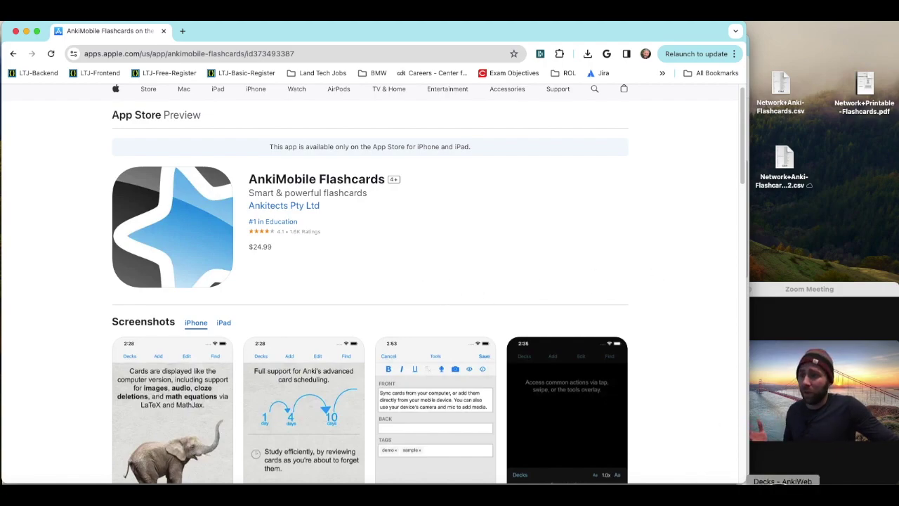
{"action": "left_click", "coordinate": [783, 481]}
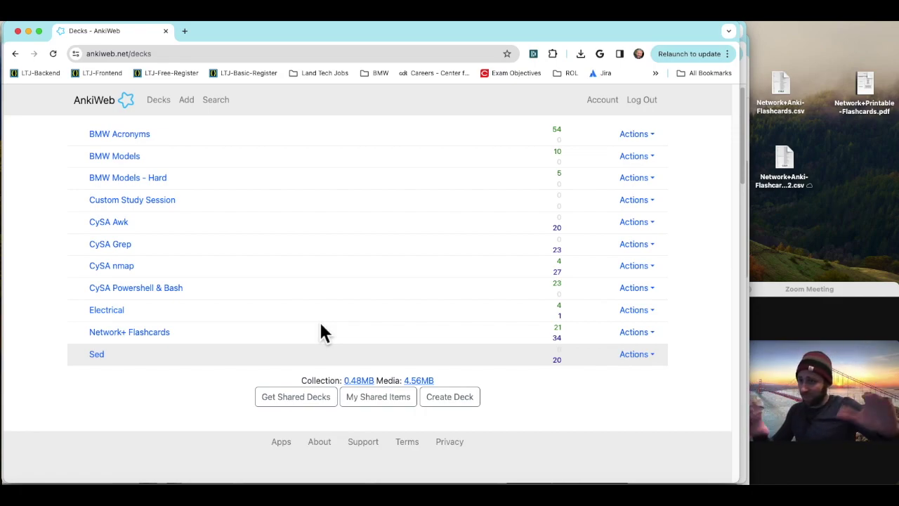
{"action": "left_click", "coordinate": [28, 32]}
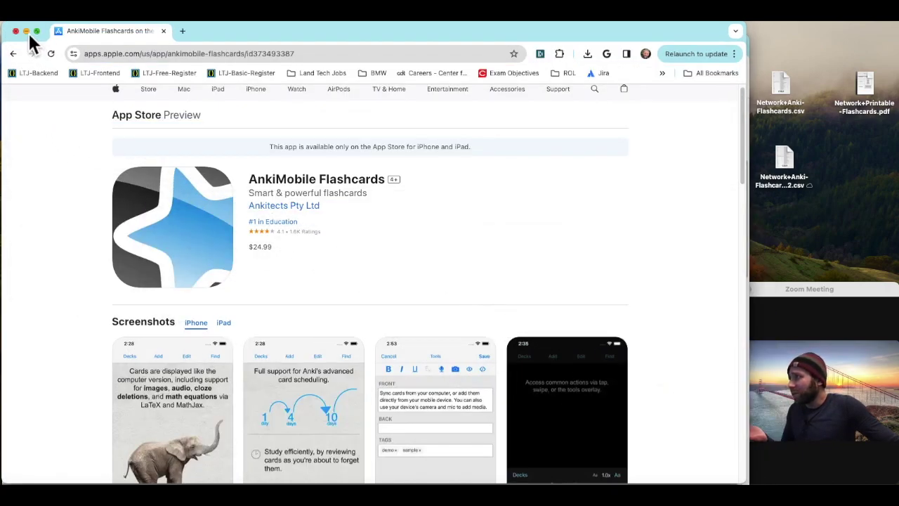
{"action": "left_click", "coordinate": [28, 31]}
Step: Switch to the Land Tech Jobs site in the browser and show the download options on its CompTIA Network+ eBook & Downloads page
{"action": "key", "text": "super+Tab"}
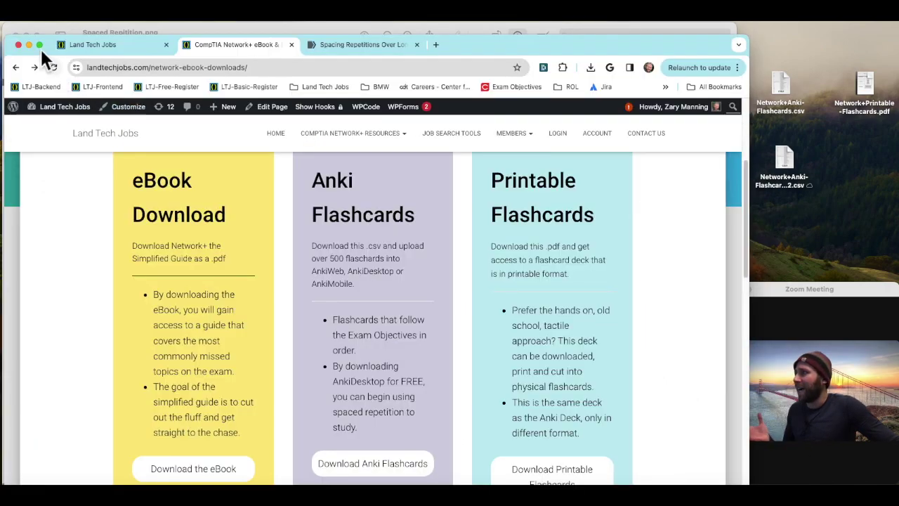
{"action": "left_click", "coordinate": [117, 45]}
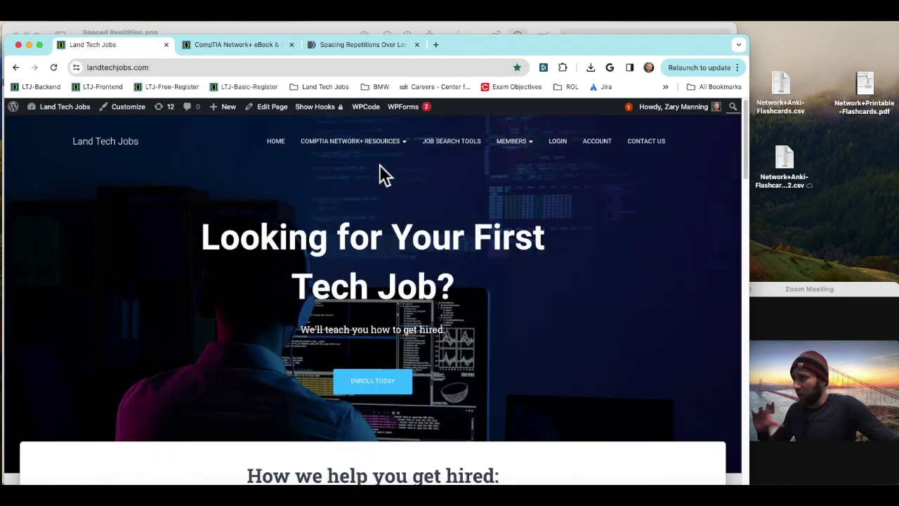
{"action": "mouse_move", "coordinate": [393, 160]}
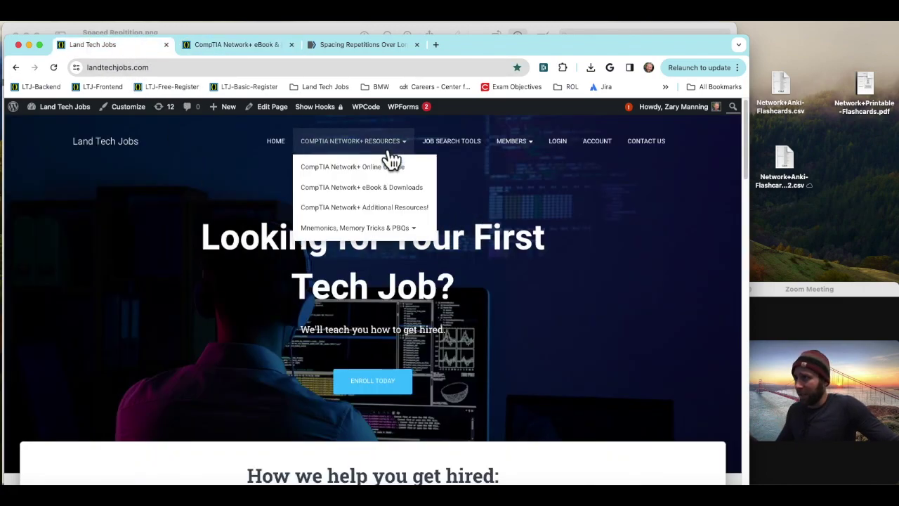
{"action": "left_click", "coordinate": [420, 204]}
{"action": "scroll", "coordinate": [418, 200], "scroll_direction": "down", "scroll_amount": 5}
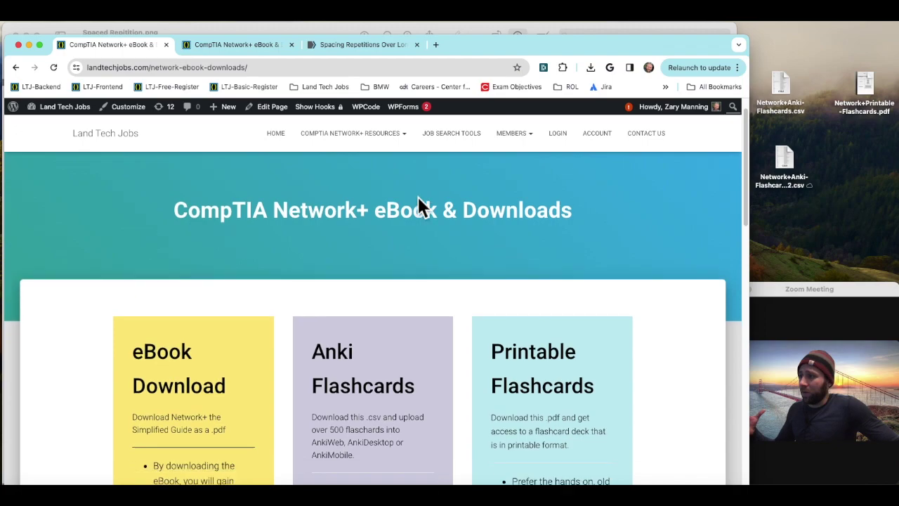
{"action": "scroll", "coordinate": [420, 209], "scroll_direction": "down", "scroll_amount": 2}
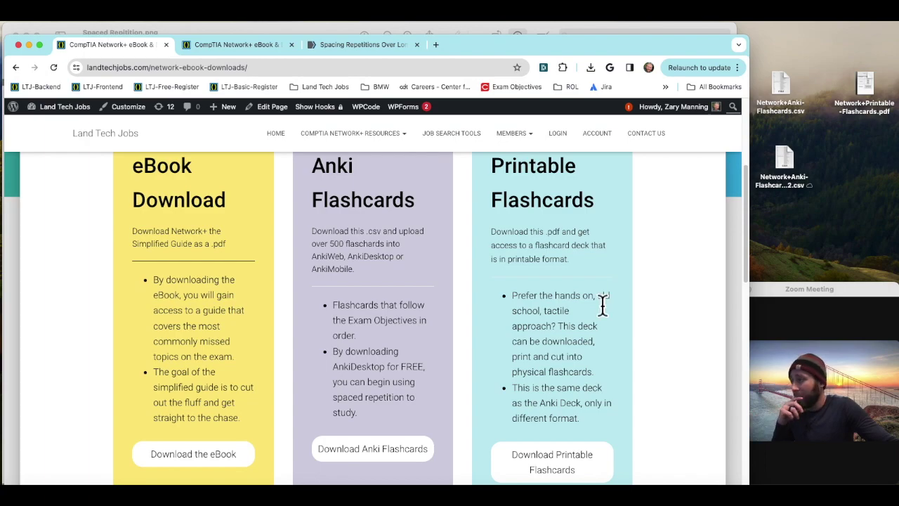
Step: Open the Network+ simplified guide eBook PDF and view its Table of Contents on page 3
{"action": "left_click", "coordinate": [219, 465]}
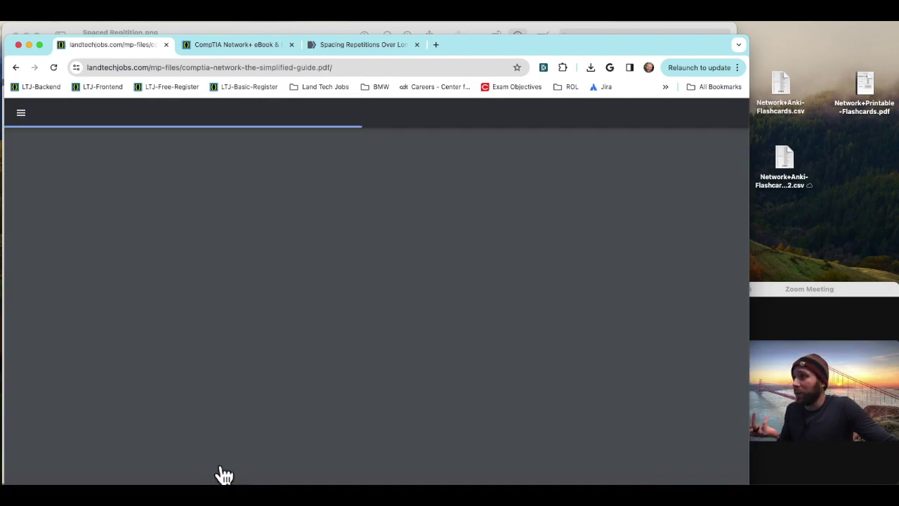
{"action": "scroll", "coordinate": [453, 401], "scroll_direction": "down", "scroll_amount": 15}
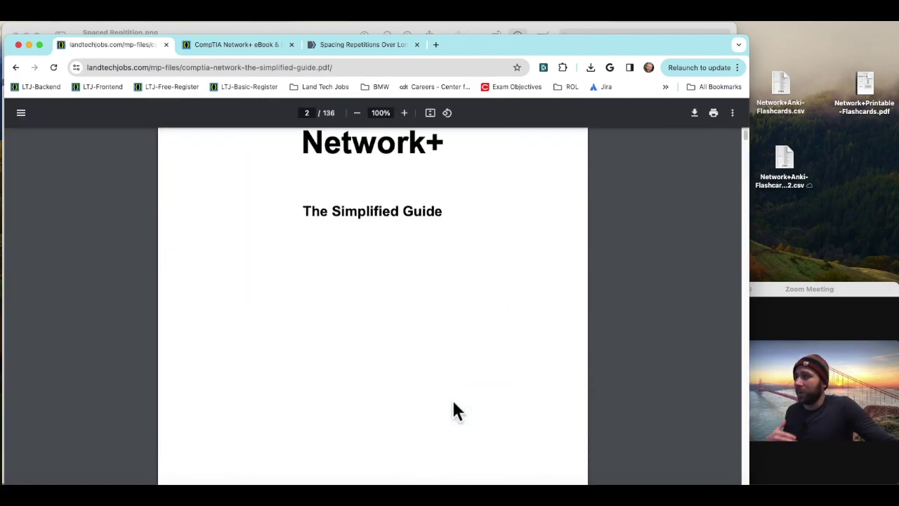
{"action": "scroll", "coordinate": [464, 416], "scroll_direction": "up", "scroll_amount": 5}
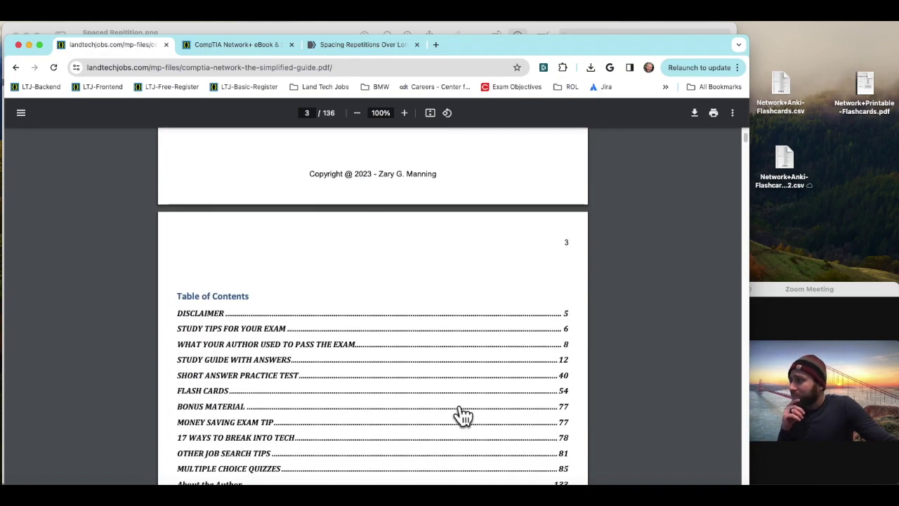
{"action": "scroll", "coordinate": [464, 416], "scroll_direction": "down", "scroll_amount": 2}
{"action": "scroll", "coordinate": [463, 416], "scroll_direction": "down", "scroll_amount": 1}
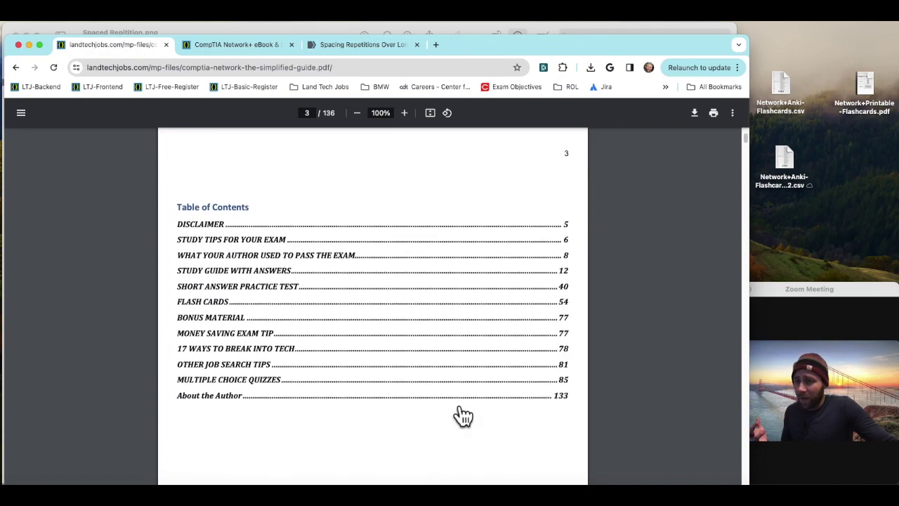